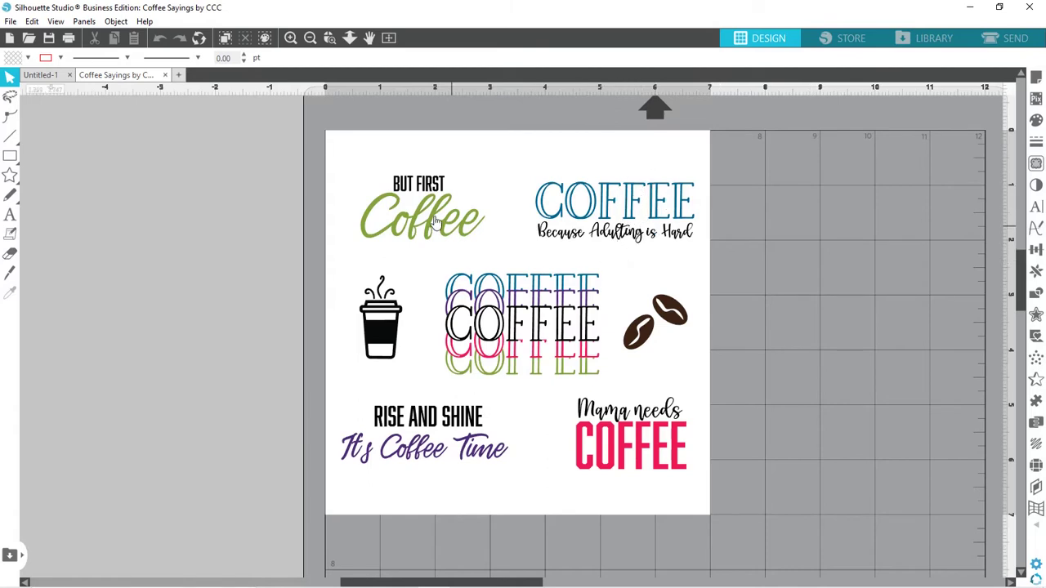
# - Move the coffee-bean, Mama Needs Coffee and other designs off the page, then centre the COFFEE design
pyautogui.moveTo(330, 163); pyautogui.dragTo(489, 454)
pyautogui.moveTo(404, 331); pyautogui.dragTo(62, 316)
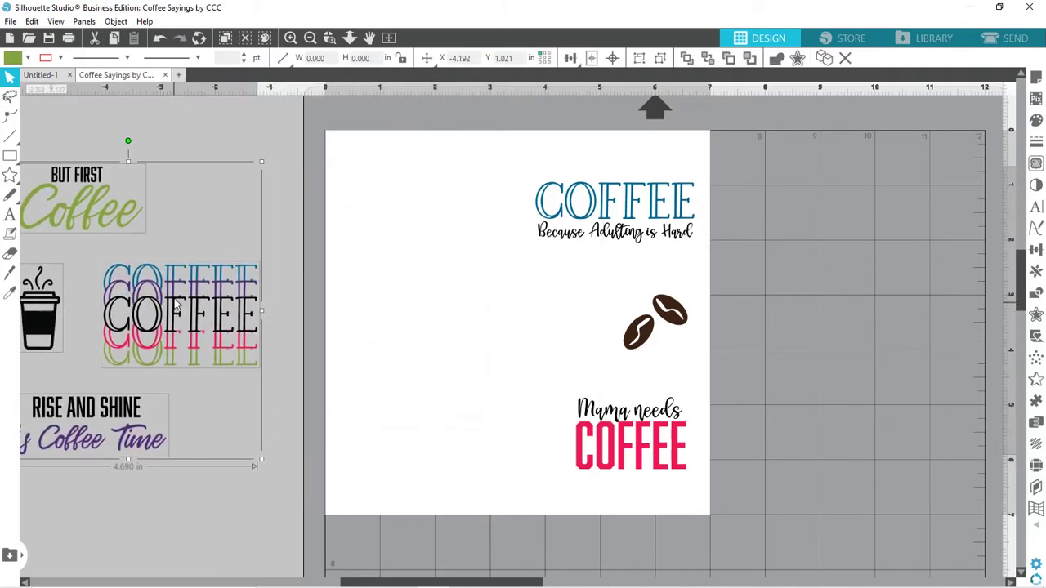
pyautogui.moveTo(594, 349); pyautogui.dragTo(706, 481)
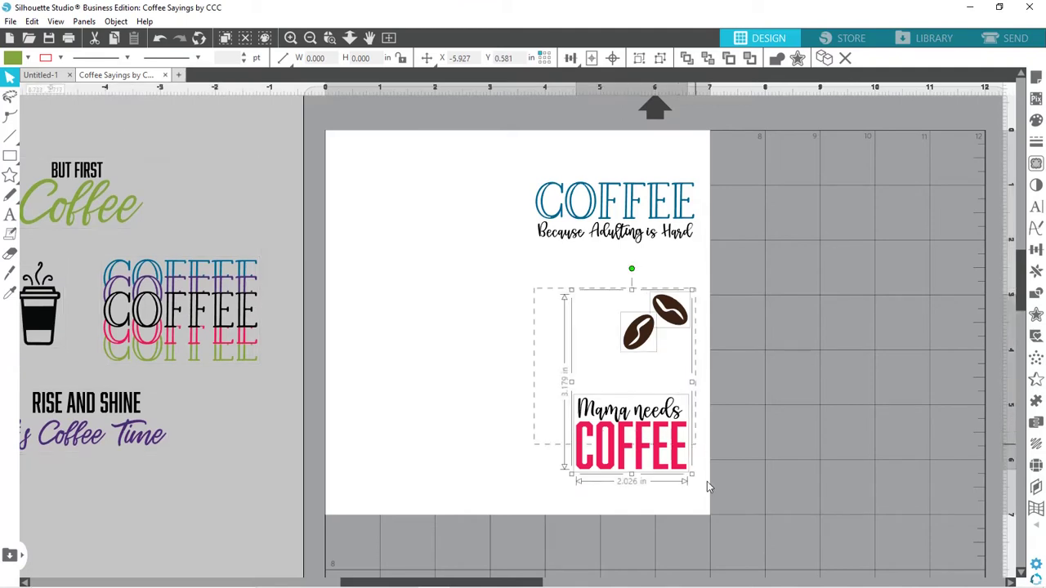
pyautogui.moveTo(659, 456); pyautogui.dragTo(227, 529)
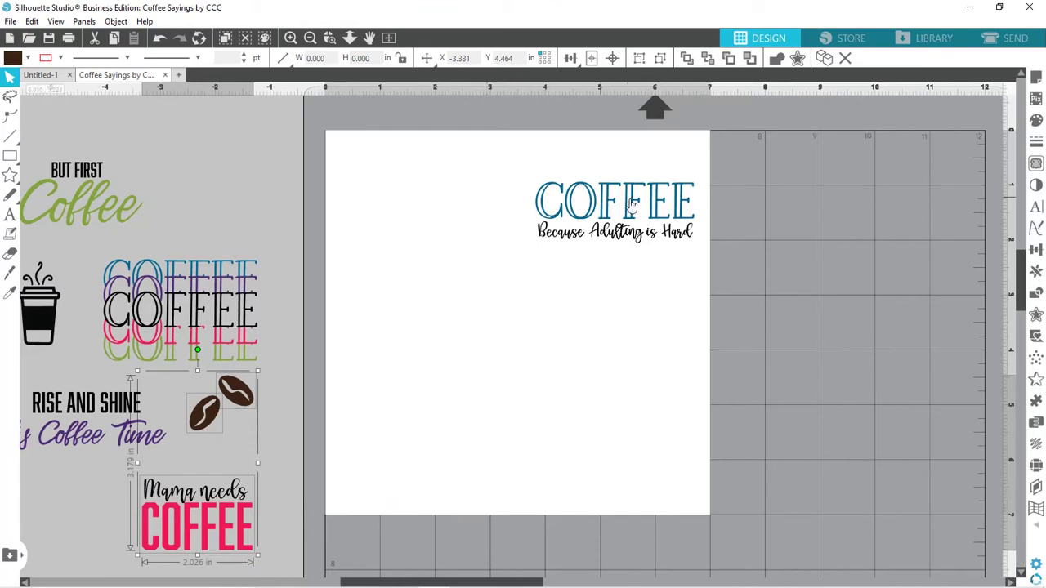
pyautogui.moveTo(625, 210); pyautogui.dragTo(530, 287)
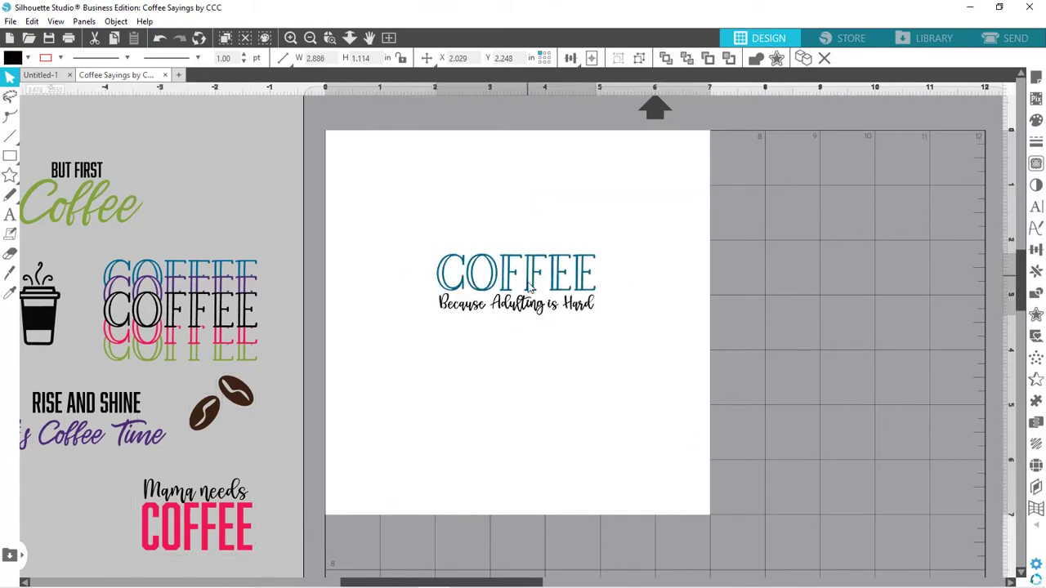
# - Preview a Conical Warp on the COFFEE design using the default 3.4/2.6/6.0 in cup template
pyautogui.click(725, 177)
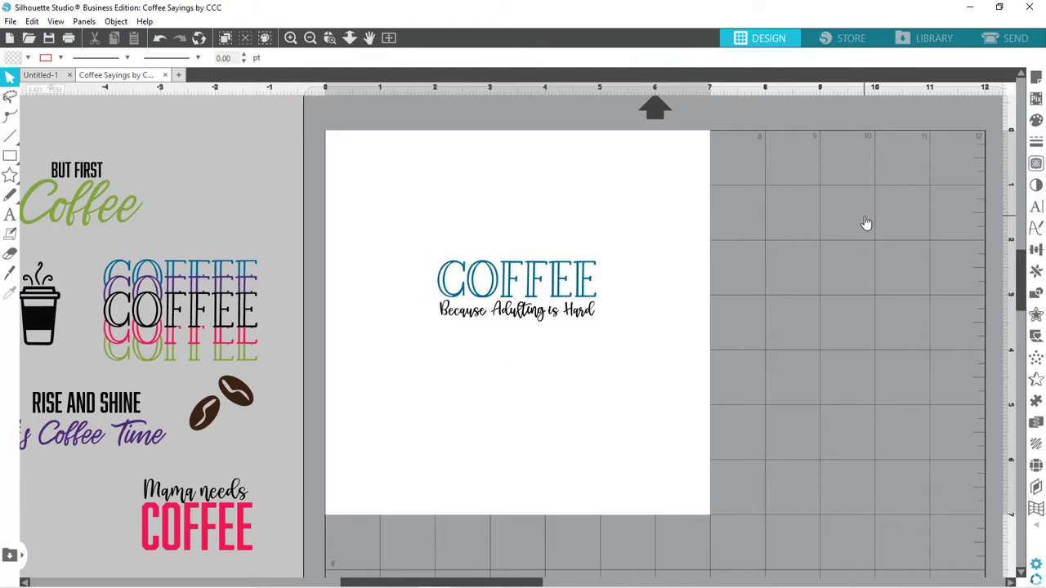
pyautogui.click(1036, 510)
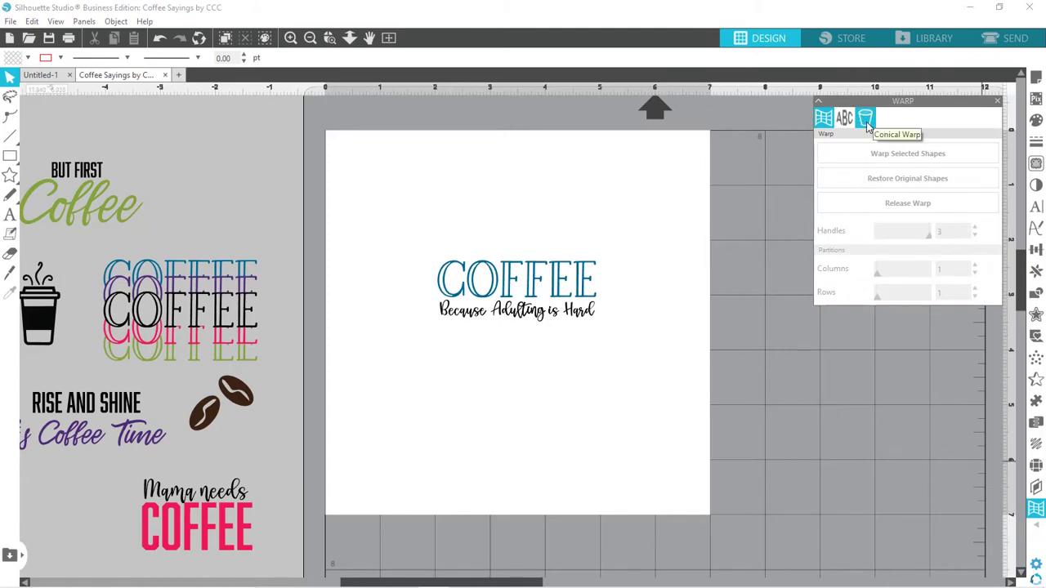
pyautogui.click(866, 121)
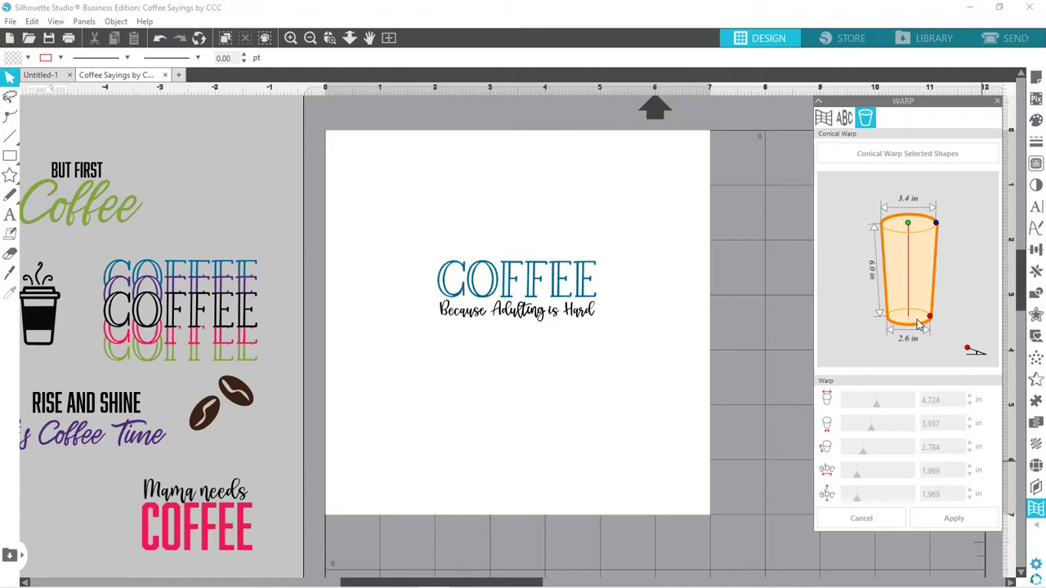
pyautogui.click(523, 297)
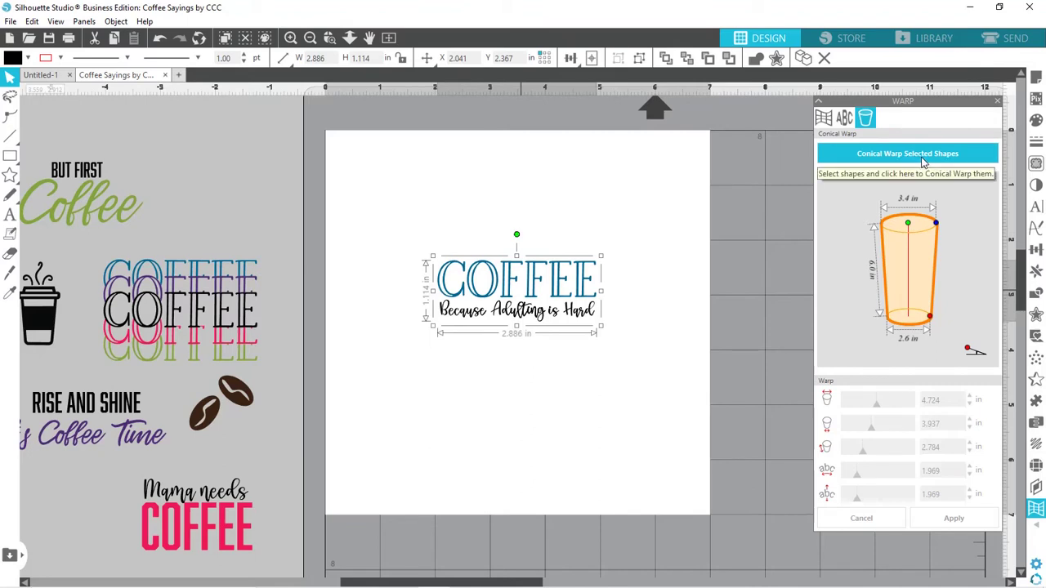
pyautogui.click(922, 161)
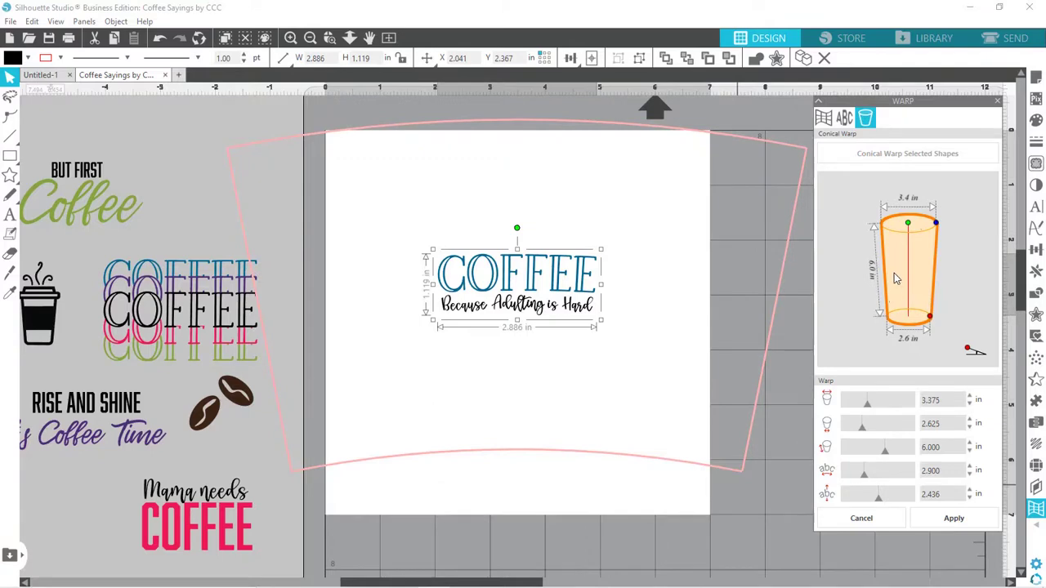
# - Enter the mug measurements: 3.5 in top width, 2.75 in bottom width, 4.5 in height
pyautogui.doubleClick(928, 400)
pyautogui.write('3.')
pyautogui.moveTo(944, 423); pyautogui.dragTo(914, 422)
pyautogui.write('2.')
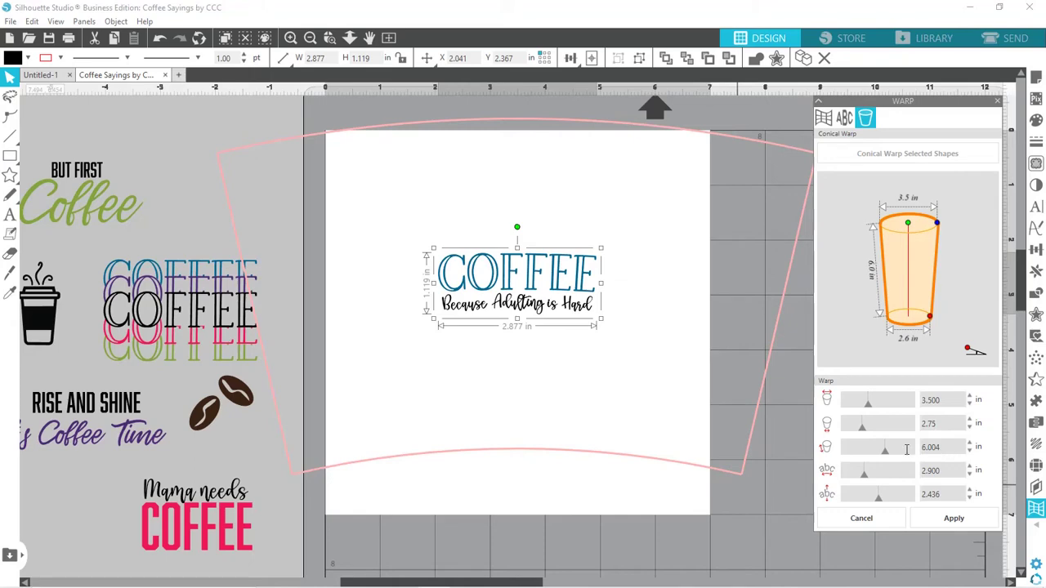
pyautogui.press('Return')
pyautogui.moveTo(948, 447); pyautogui.dragTo(921, 447)
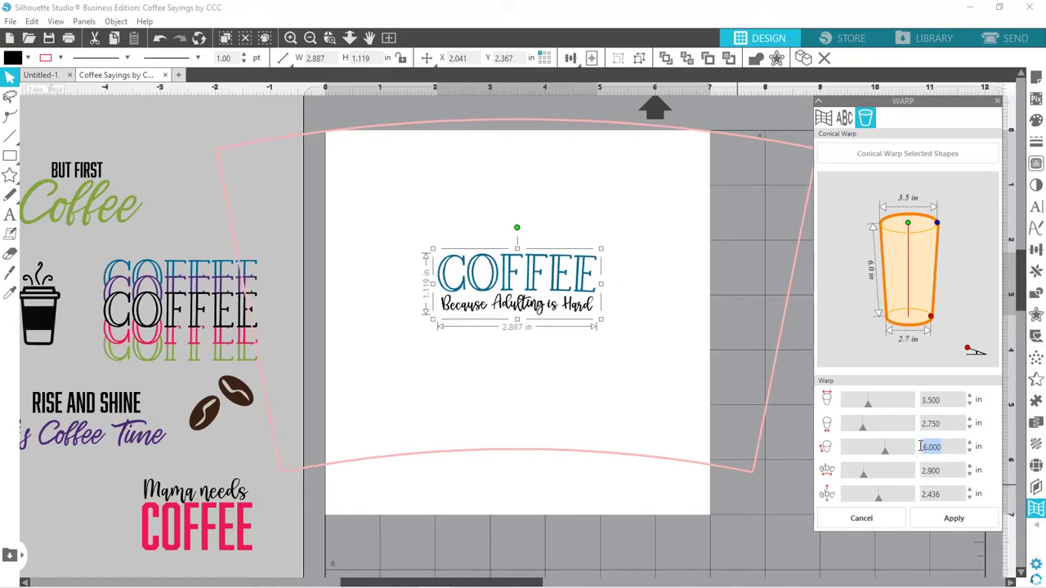
pyautogui.press('BackSpace')
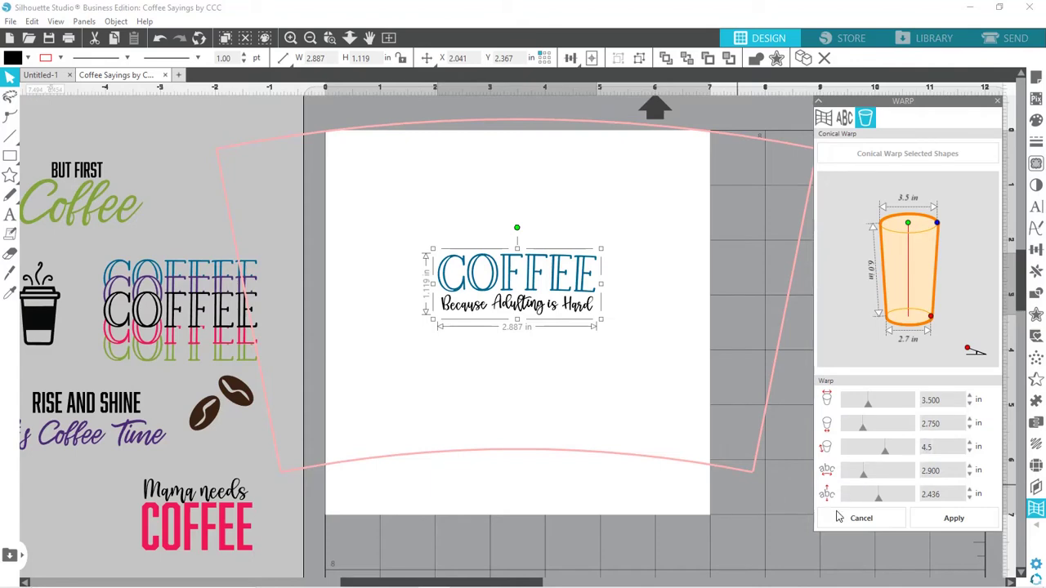
pyautogui.click(838, 542)
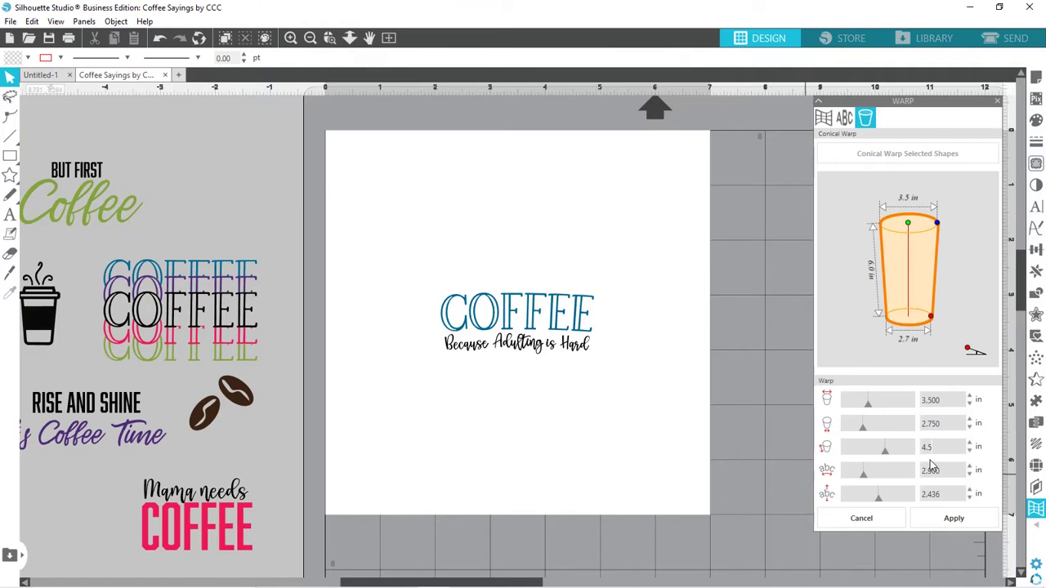
# - Apply the 3.5 / 2.75 / 4.5 in conical warp to the COFFEE design and move the Warp panel left
pyautogui.click(951, 518)
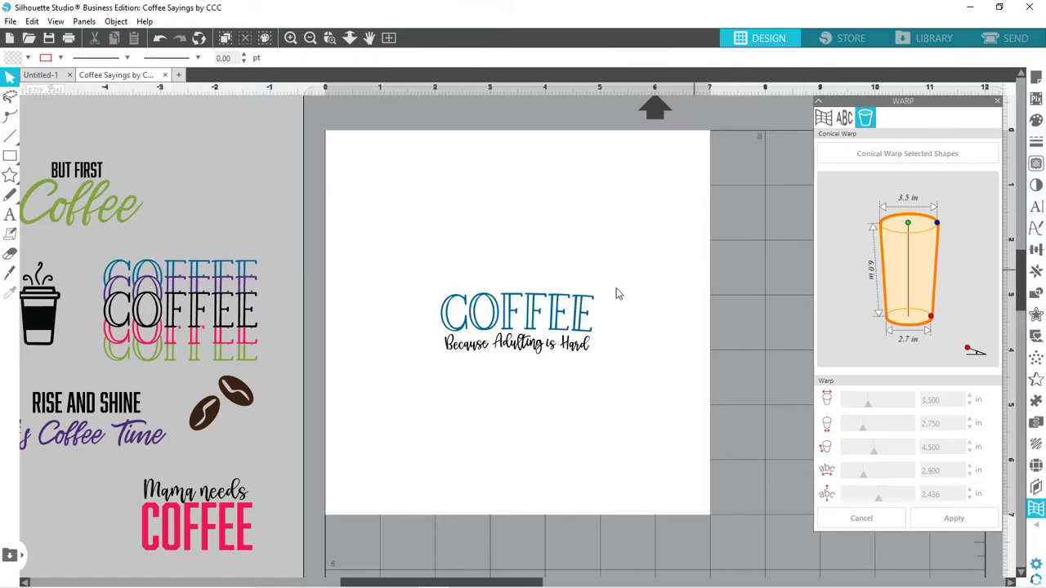
pyautogui.click(523, 343)
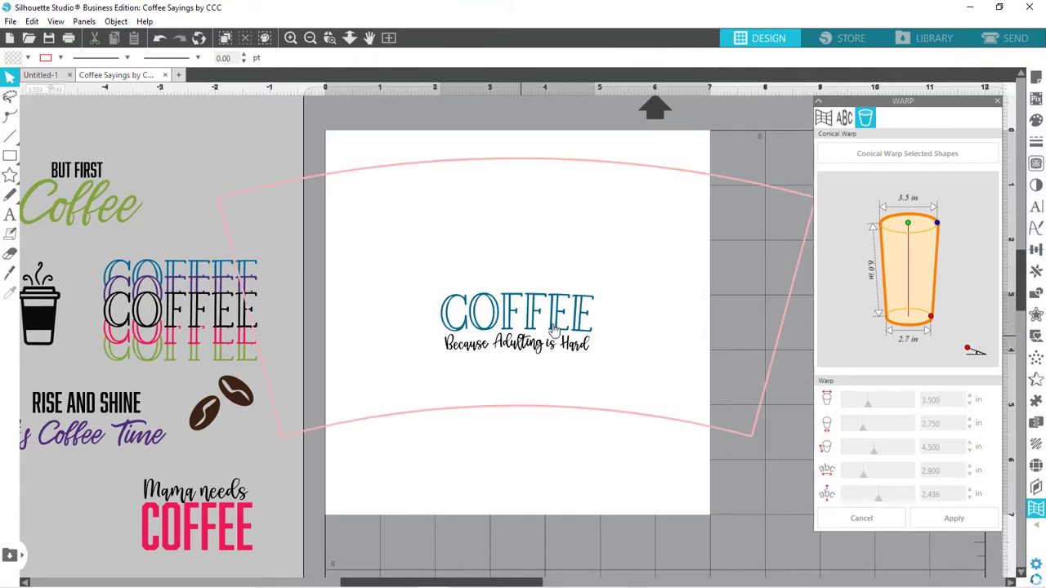
pyautogui.click(914, 155)
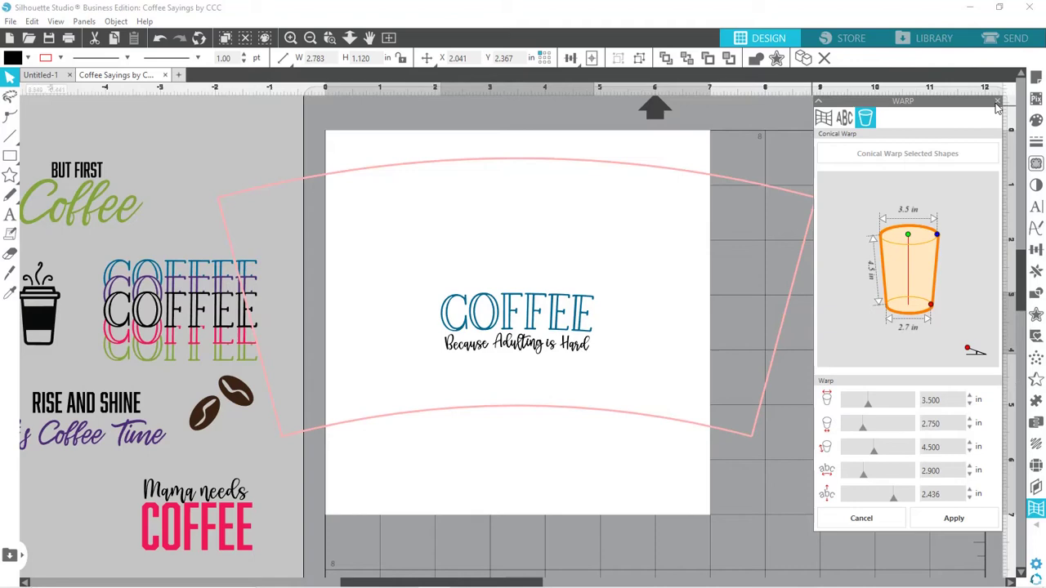
pyautogui.moveTo(962, 102); pyautogui.dragTo(186, 136)
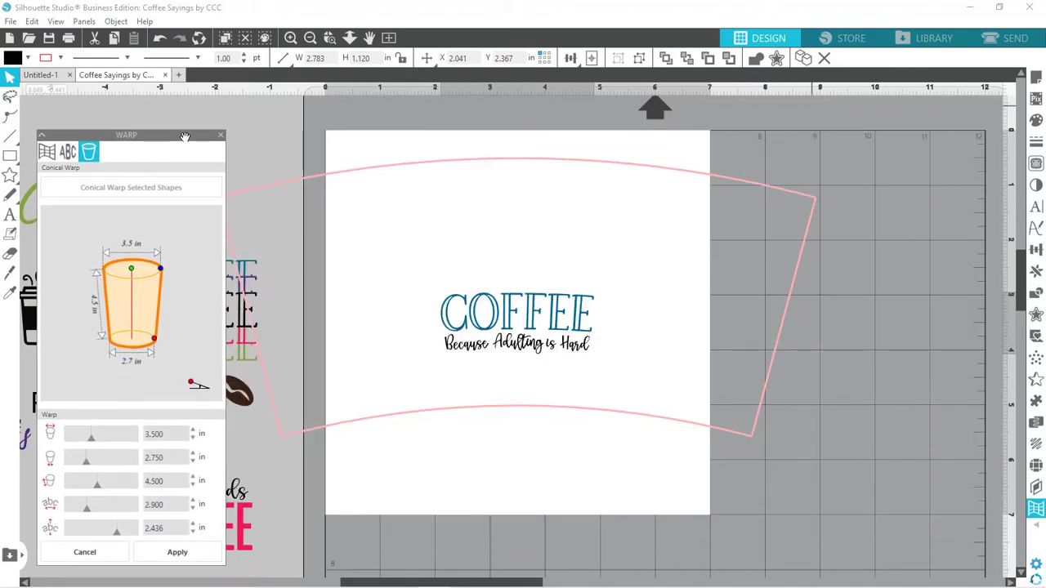
# - Set the page media to Auto 12x12 and move the warped COFFEE design to the mat's centre
pyautogui.click(1036, 78)
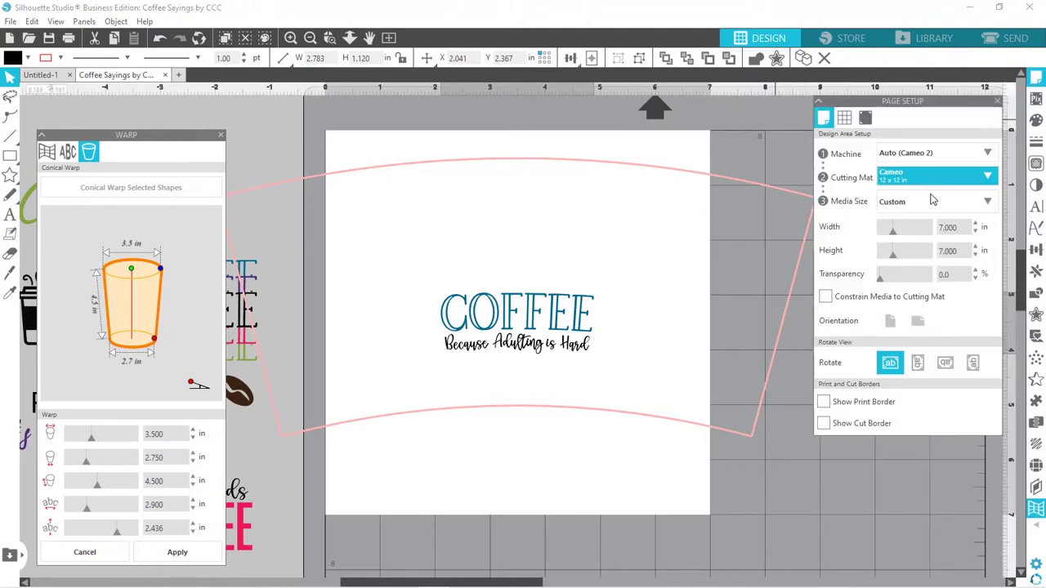
pyautogui.click(941, 204)
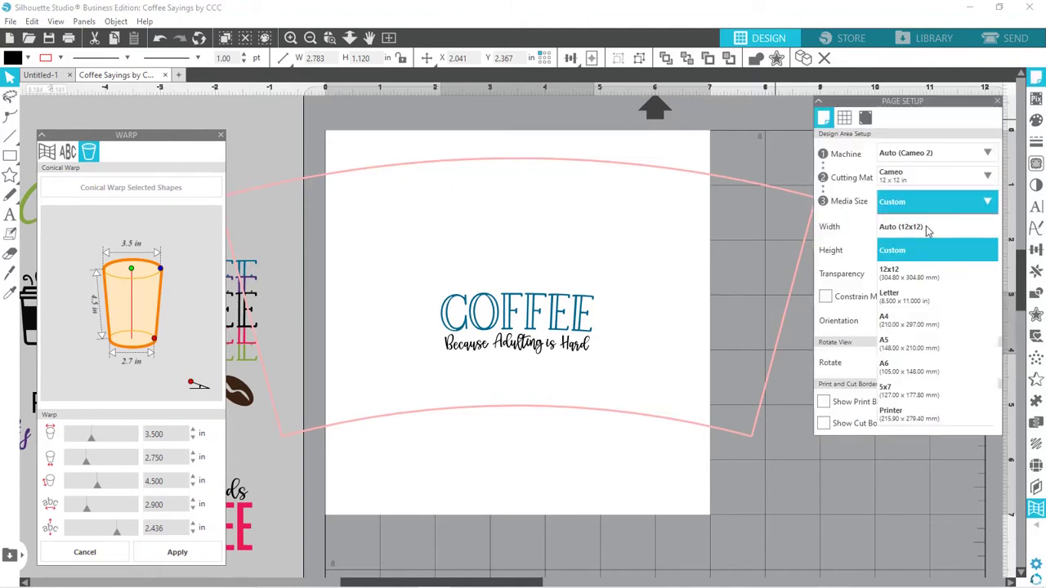
pyautogui.click(926, 228)
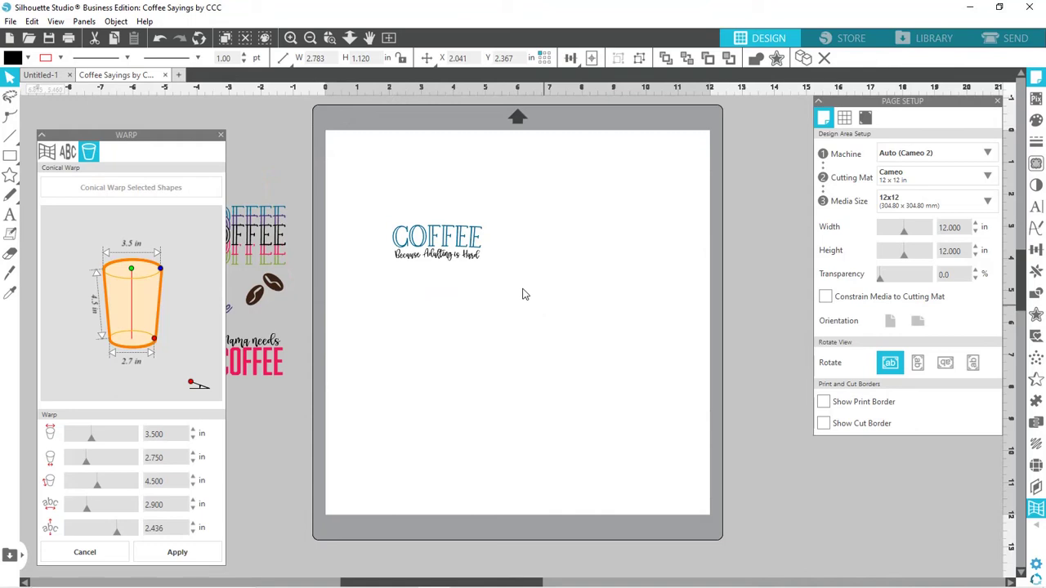
pyautogui.moveTo(415, 259); pyautogui.dragTo(514, 303)
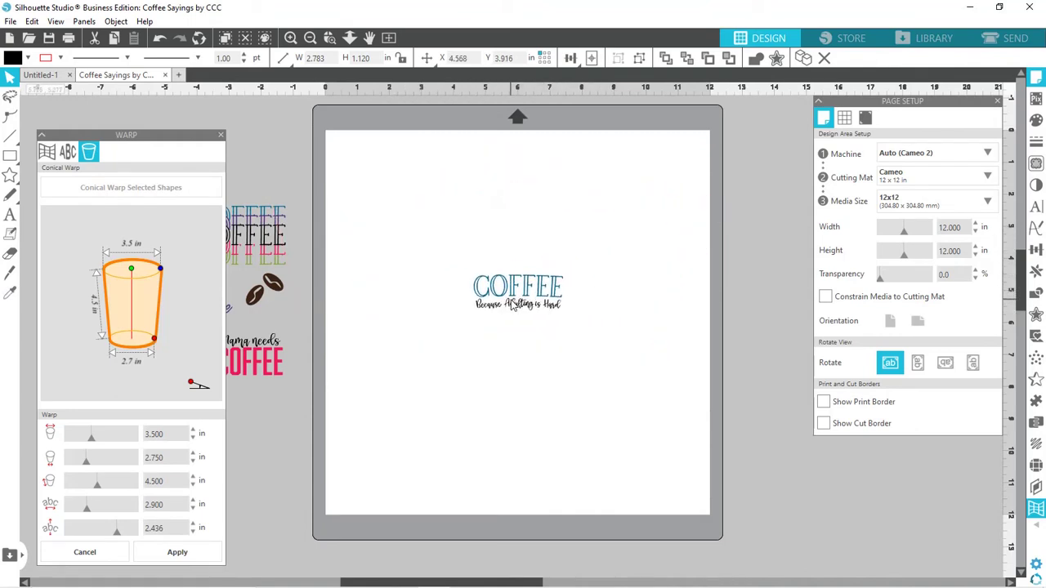
pyautogui.click(513, 304)
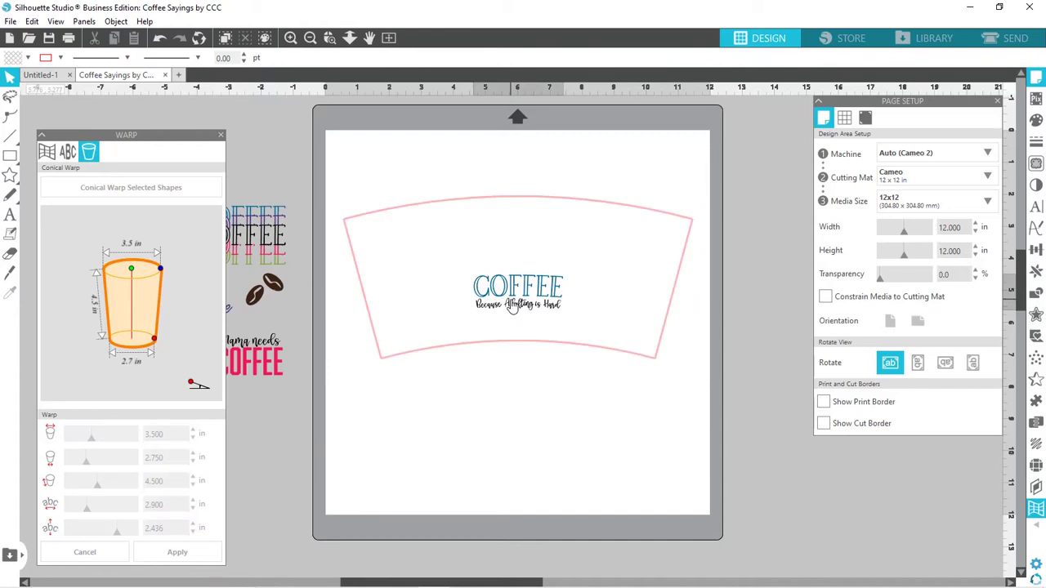
# - Lower the fifth conical warp slider to 1.745 in on the selected COFFEE design
pyautogui.click(513, 304)
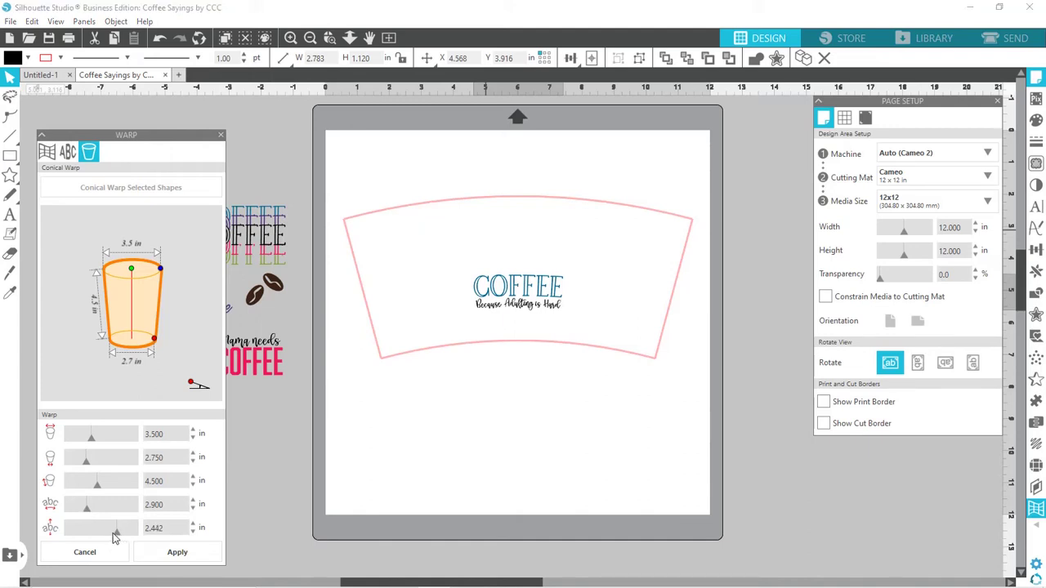
pyautogui.moveTo(114, 533); pyautogui.dragTo(103, 538)
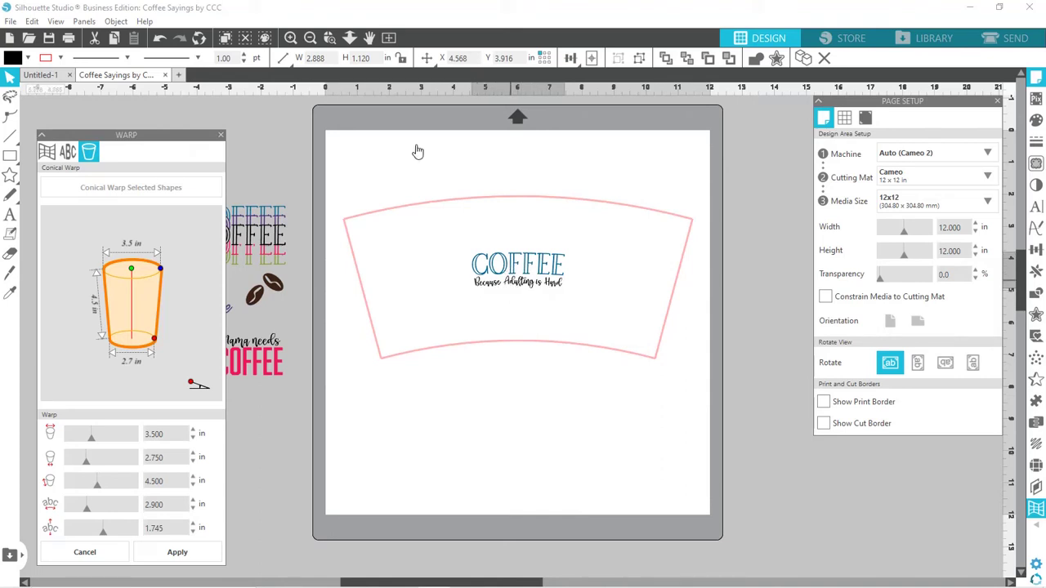
pyautogui.click(329, 38)
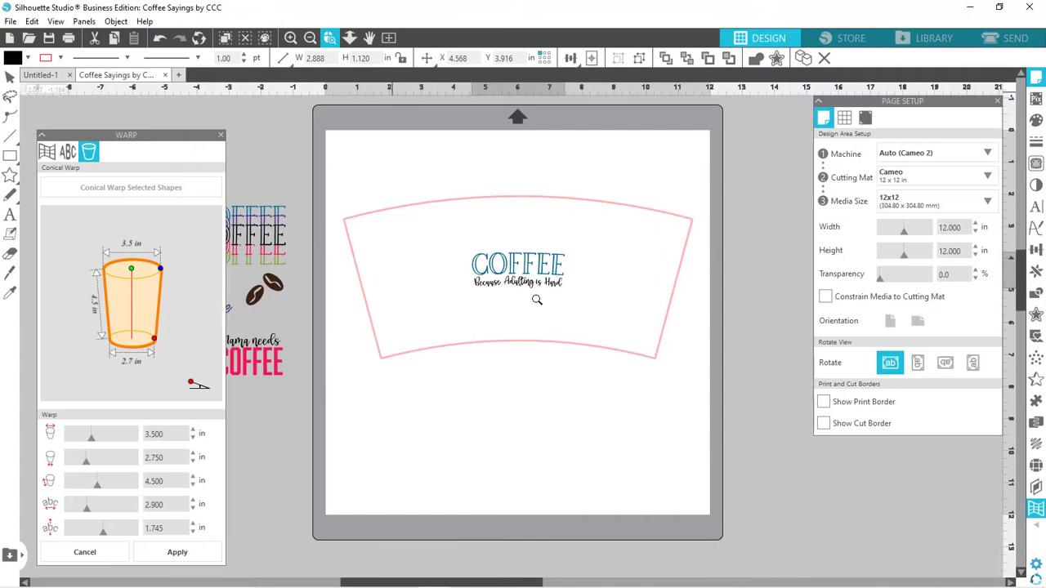
pyautogui.click(522, 278)
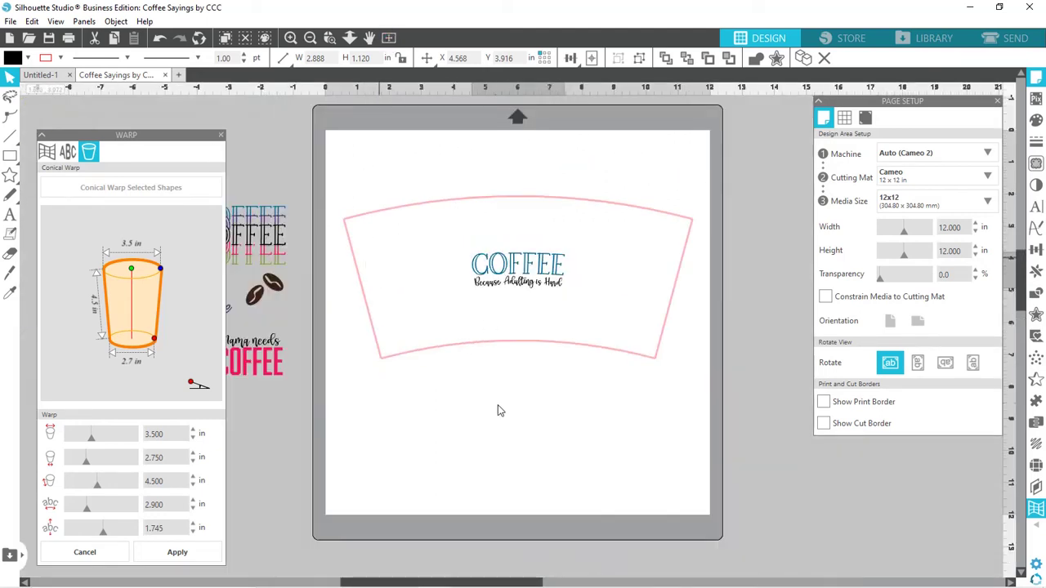
# - Set the fourth conical warp value to 3.5 in and place the COFFEE design in the mat's top-left corner
pyautogui.click(538, 407)
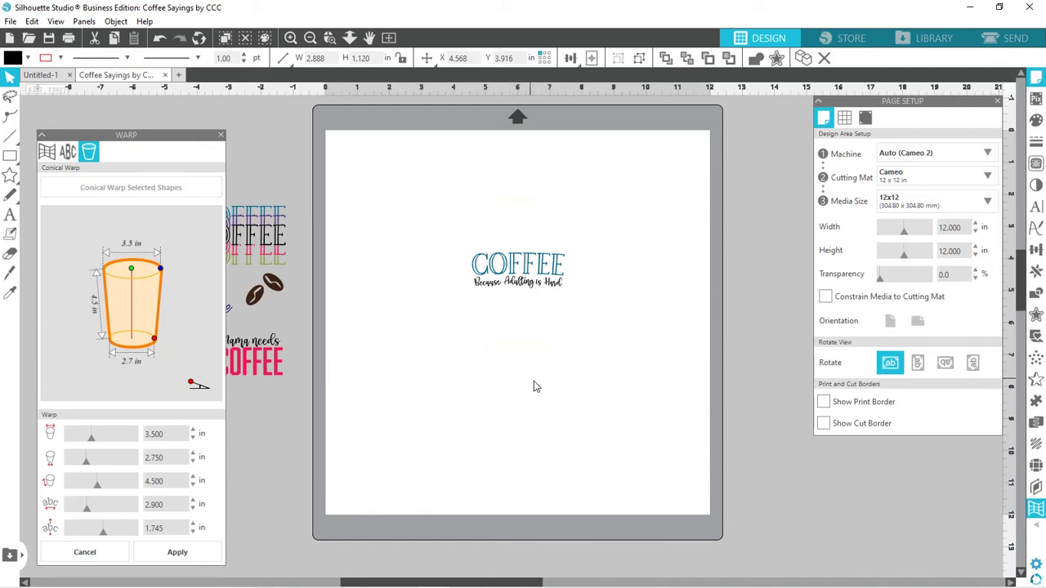
pyautogui.moveTo(518, 280); pyautogui.dragTo(378, 163)
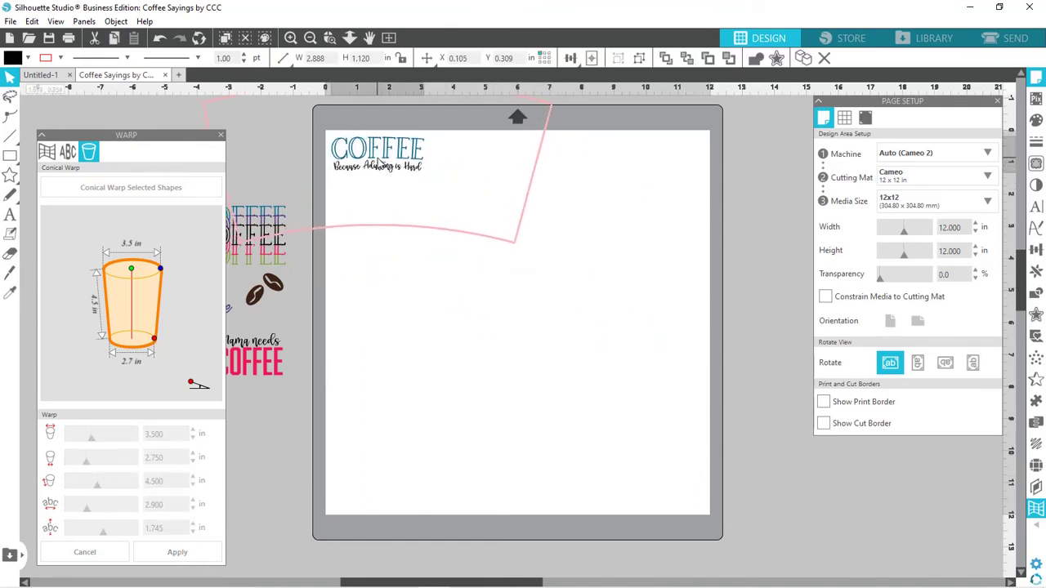
pyautogui.moveTo(438, 223); pyautogui.dragTo(515, 288)
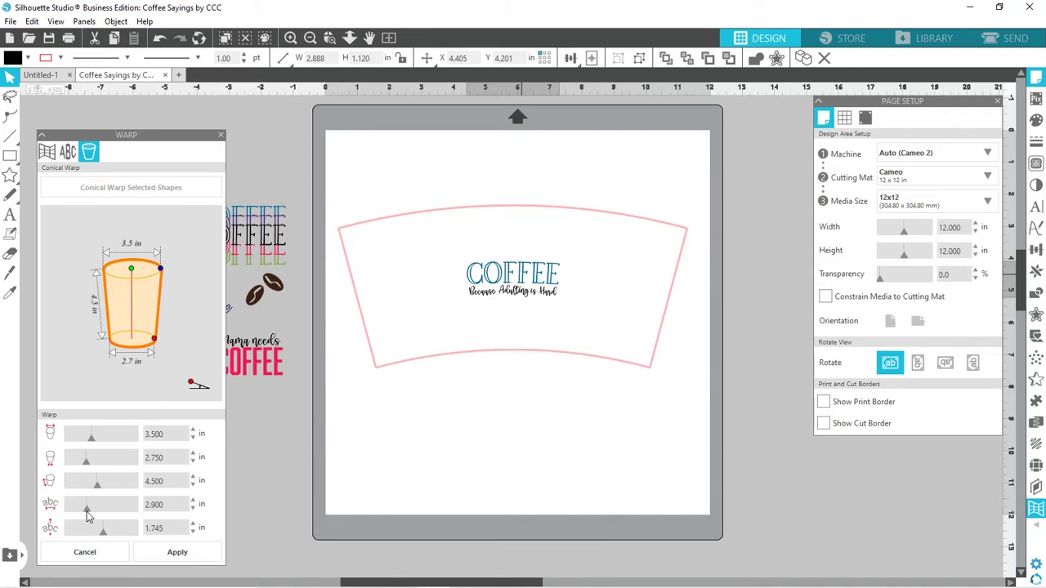
pyautogui.moveTo(88, 514); pyautogui.dragTo(94, 514)
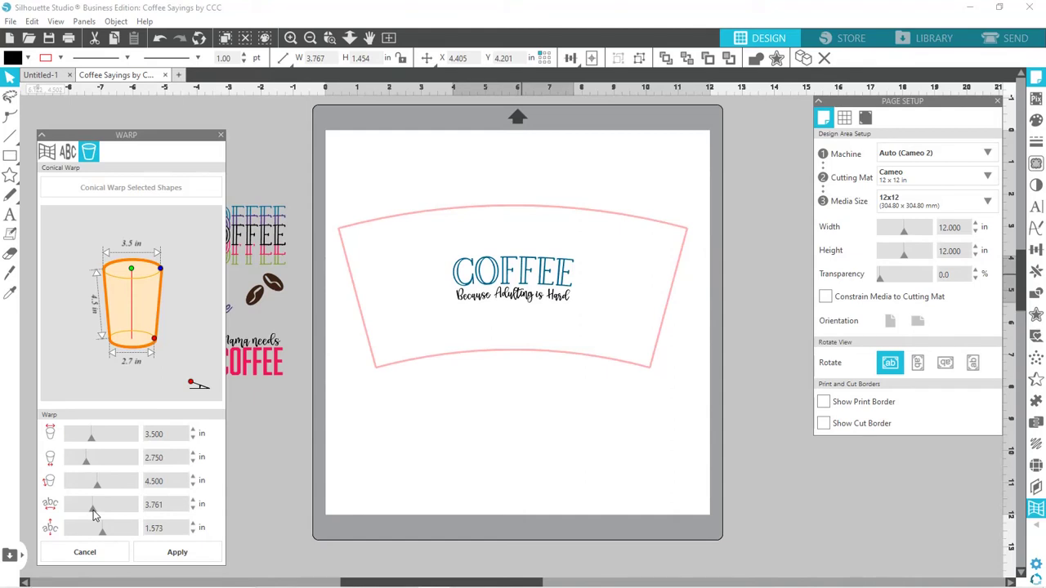
pyautogui.moveTo(93, 513); pyautogui.dragTo(92, 513)
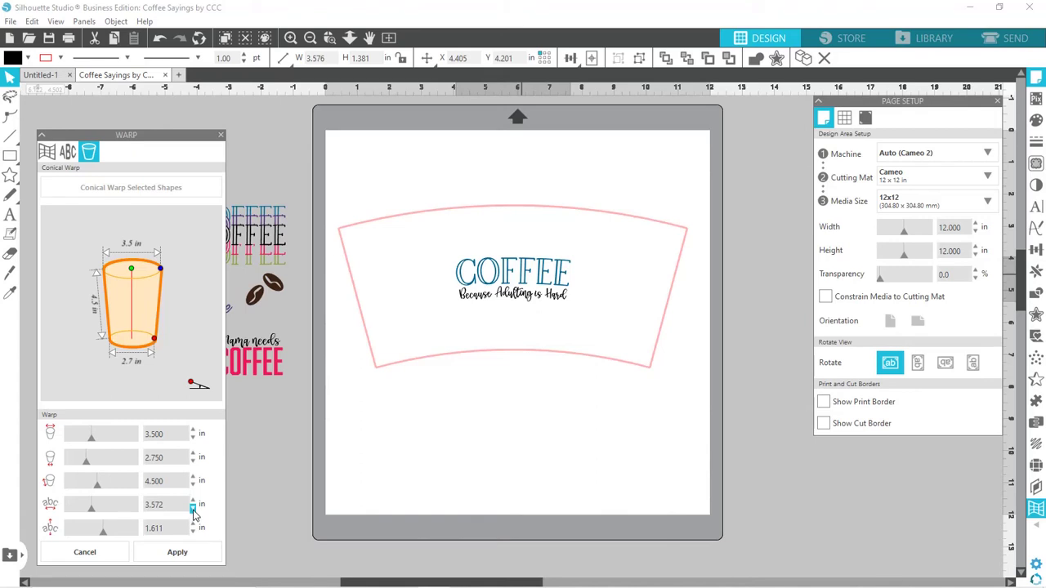
pyautogui.write('3.5')
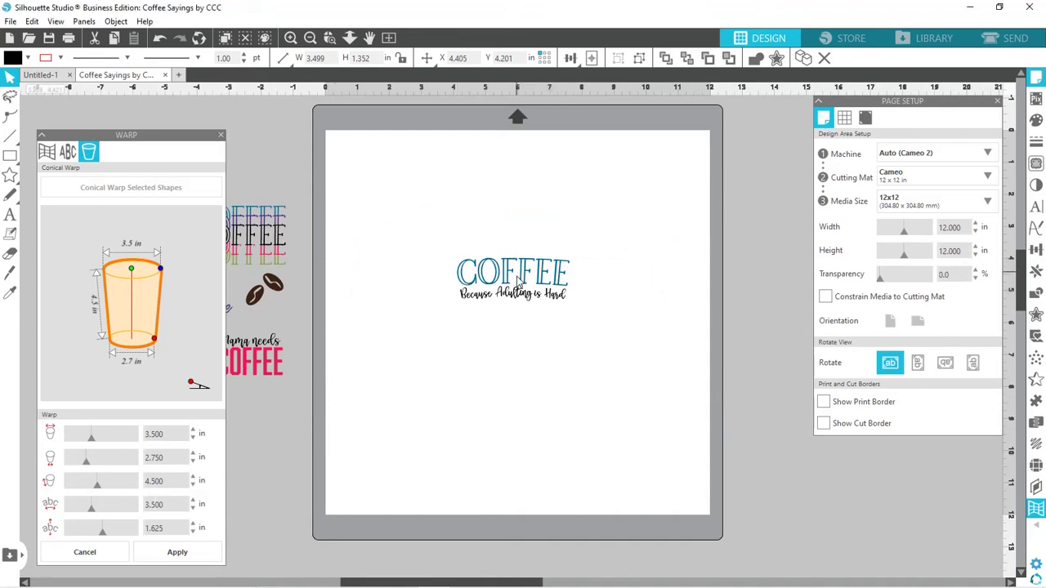
pyautogui.moveTo(515, 275); pyautogui.dragTo(391, 153)
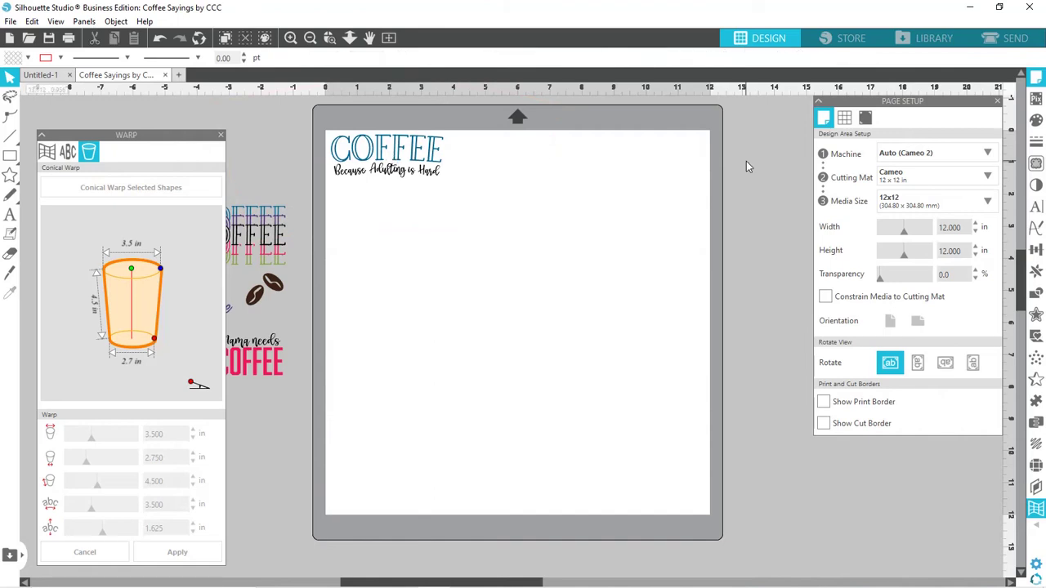
# - Choose Vinyl, Silhouette Oracal 651 as the cut material in the Send settings
pyautogui.click(1006, 44)
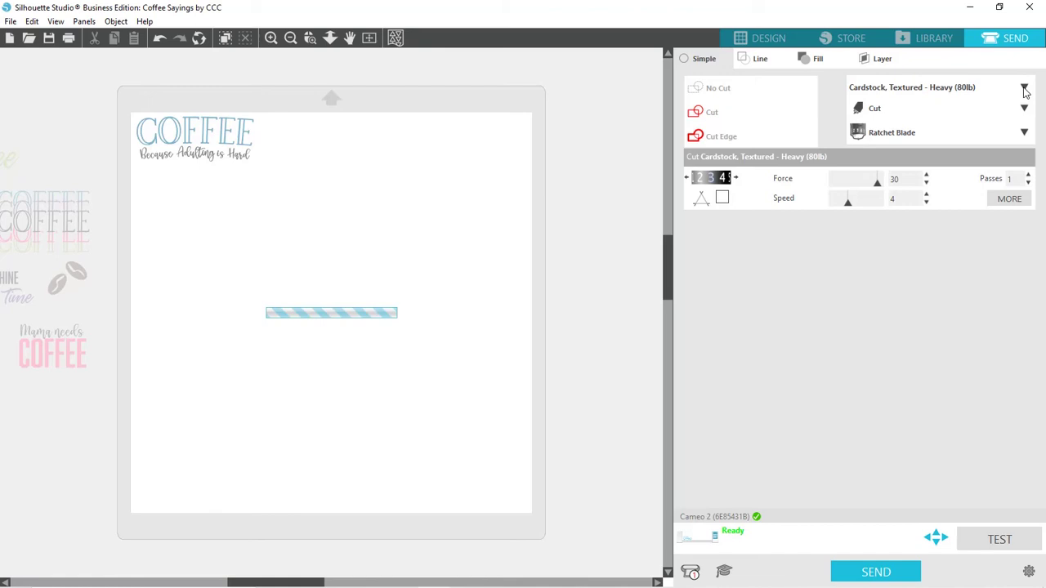
pyautogui.click(1025, 88)
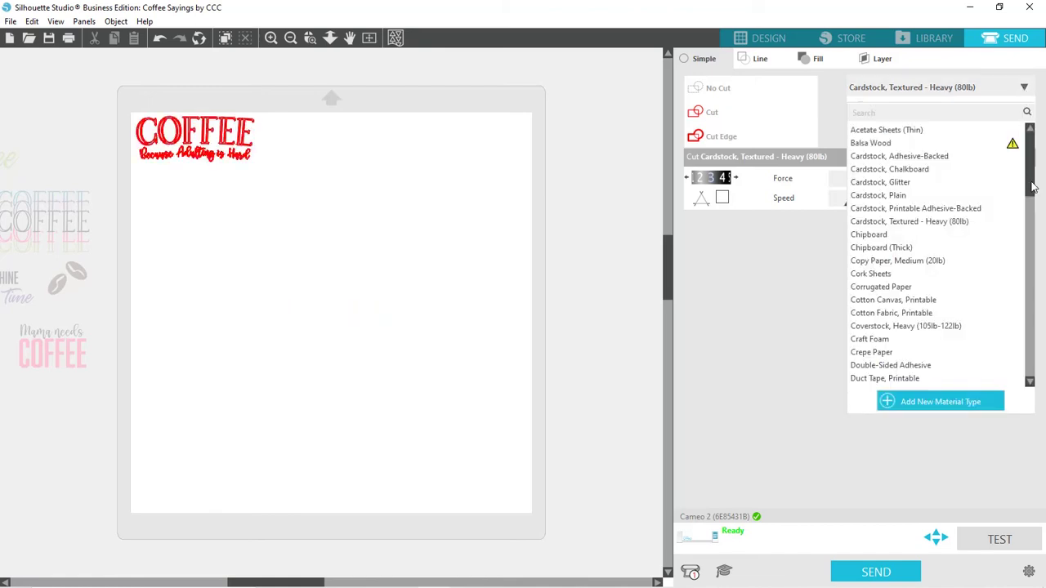
pyautogui.scroll(-5, 1021, 253)
pyautogui.scroll(-6, 1020, 258)
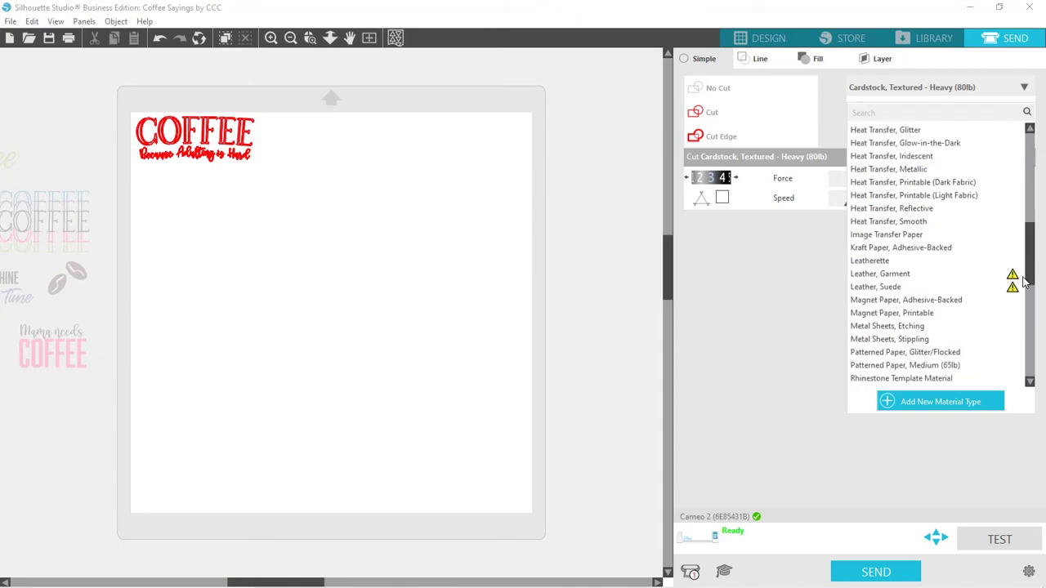
pyautogui.moveTo(1027, 311); pyautogui.dragTo(1027, 353)
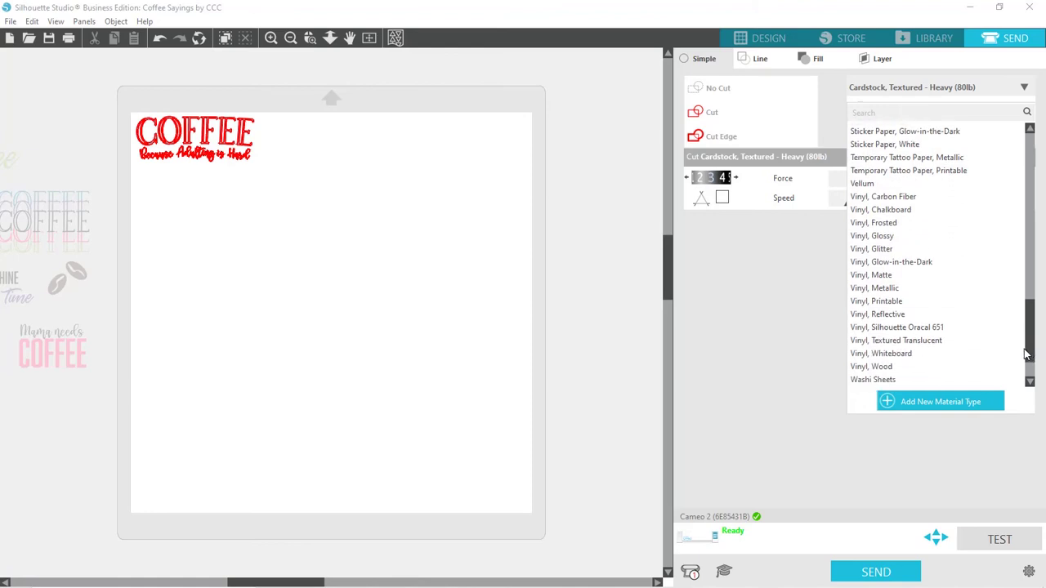
pyautogui.click(930, 328)
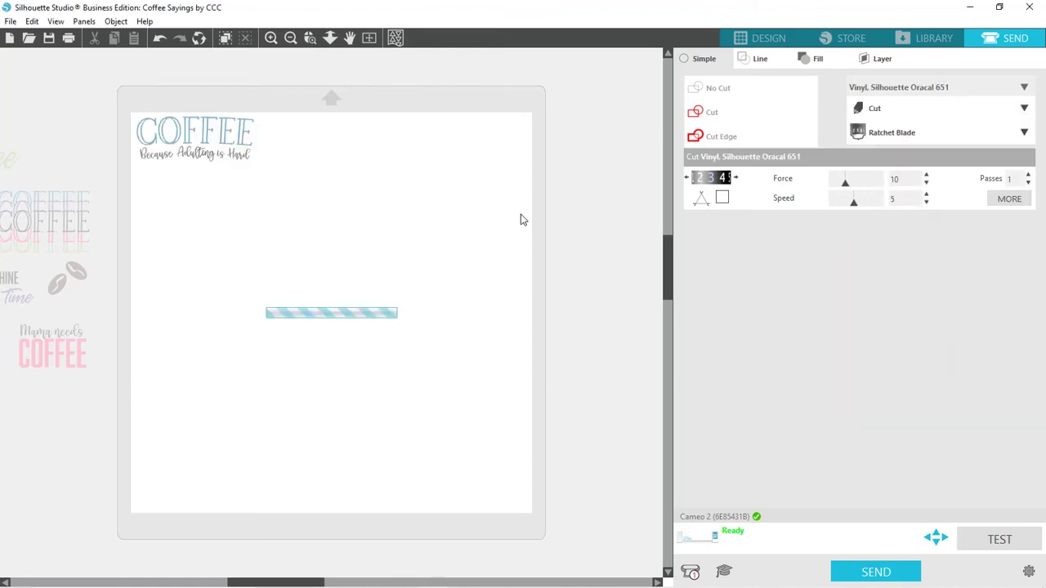